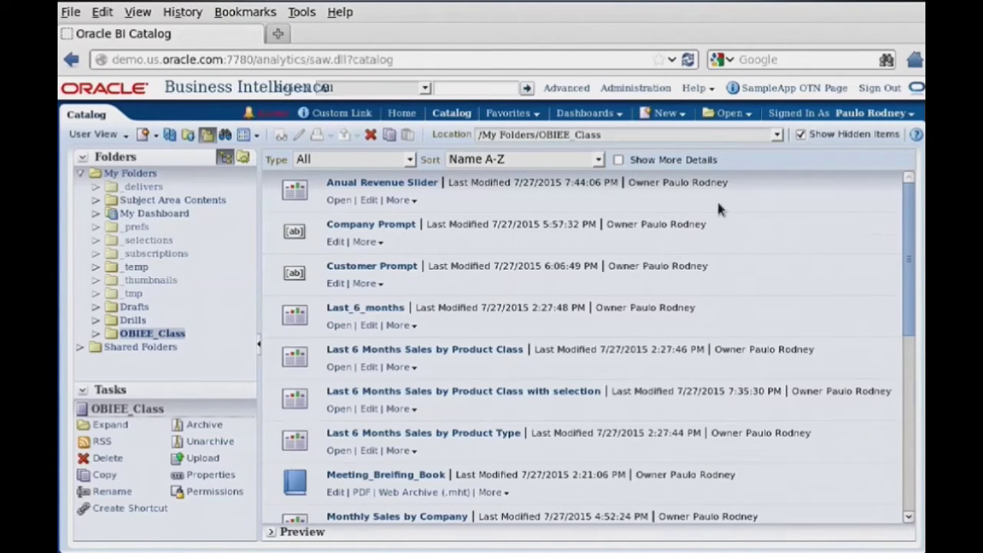
Create a new analysis using the B - Sample Sales Exa subject area.
{"action": "left_click", "coordinate": [665, 113]}
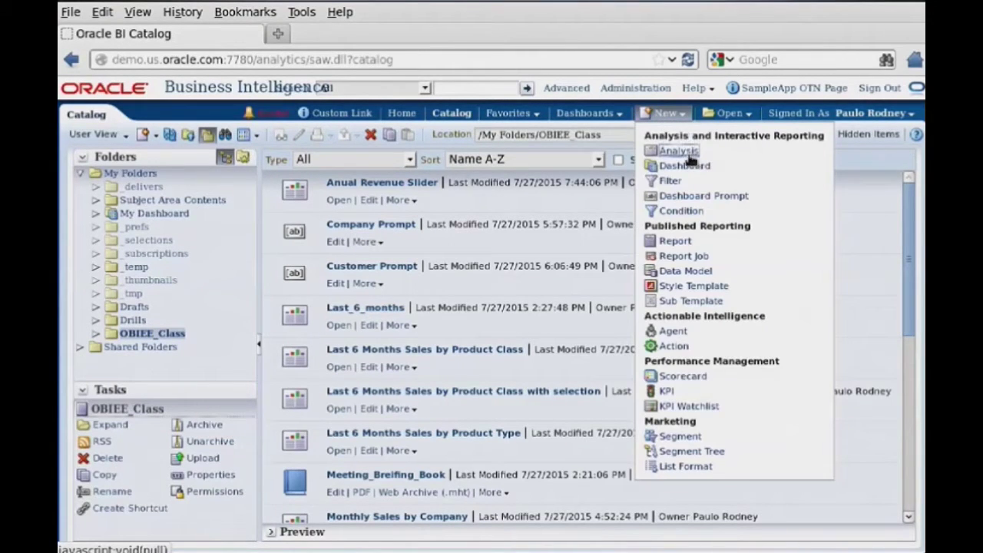
{"action": "left_click", "coordinate": [681, 152]}
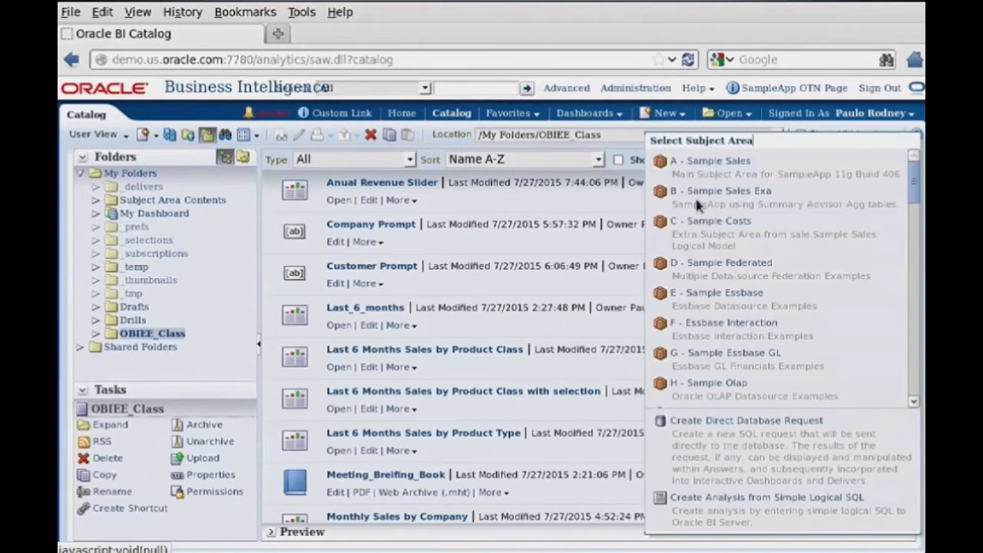
{"action": "left_click", "coordinate": [698, 194]}
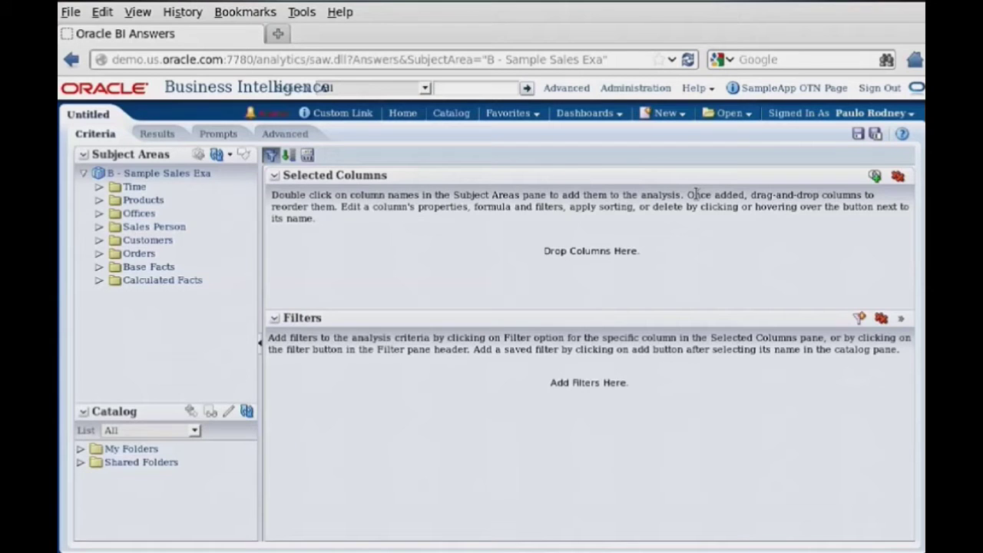
Add Time Hierarchy from Time and D4 Company from Offices as analysis columns.
{"action": "left_click", "coordinate": [98, 187]}
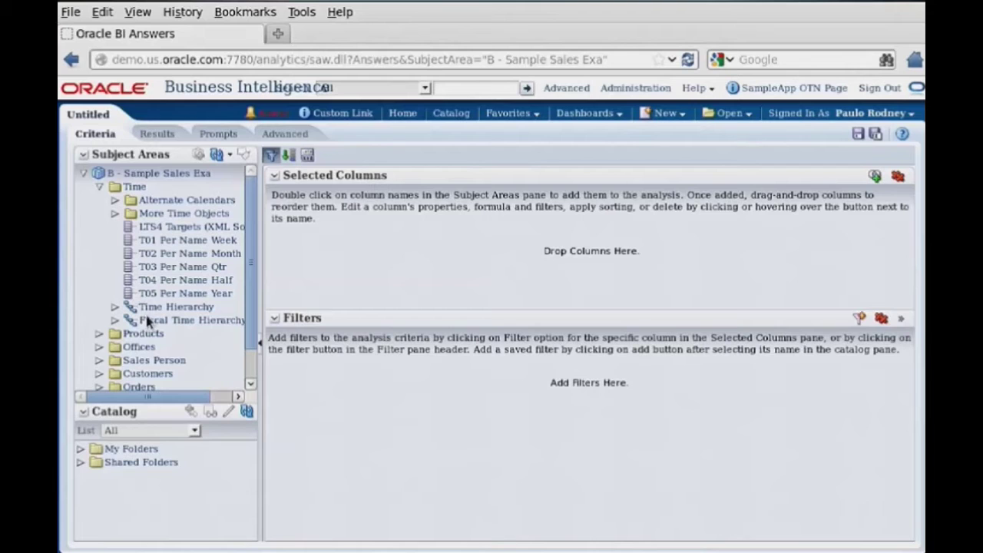
{"action": "double_click", "coordinate": [158, 309]}
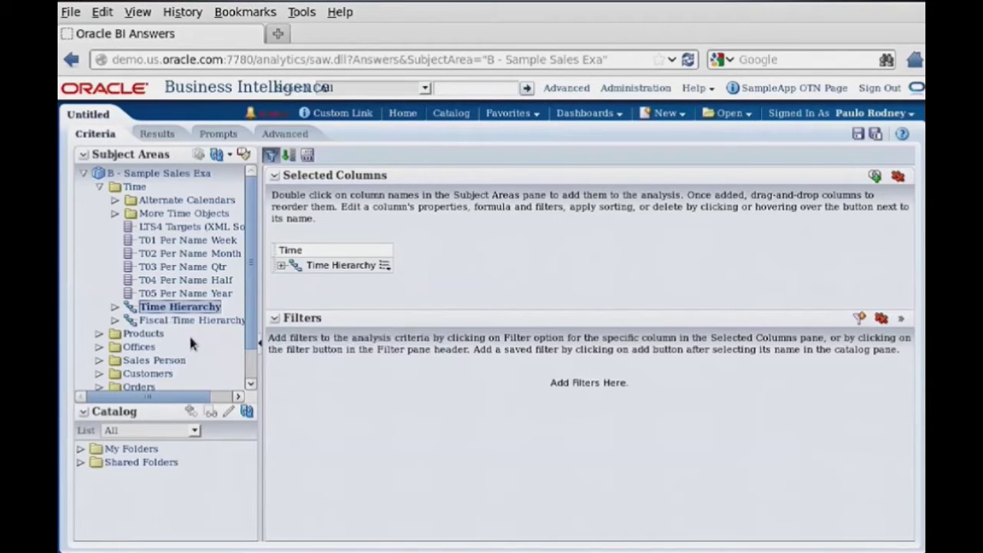
{"action": "left_click_drag", "start_coordinate": [247, 288], "coordinate": [249, 332]}
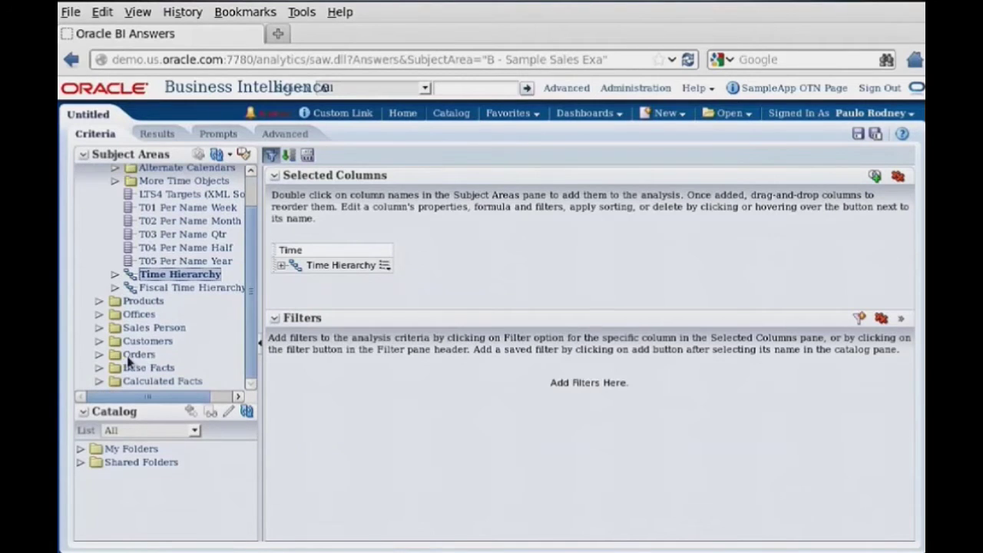
{"action": "left_click", "coordinate": [99, 314]}
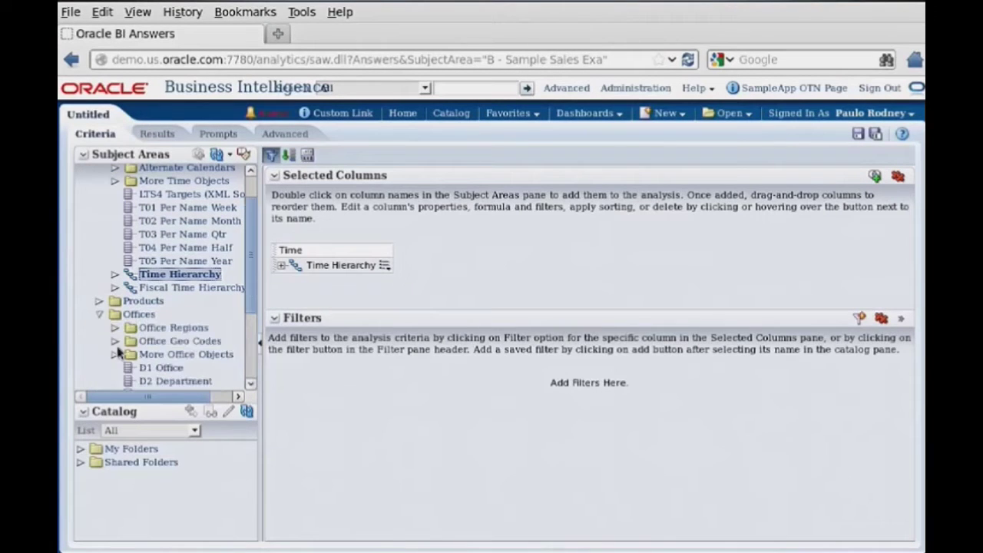
{"action": "left_click_drag", "start_coordinate": [252, 307], "coordinate": [250, 362]}
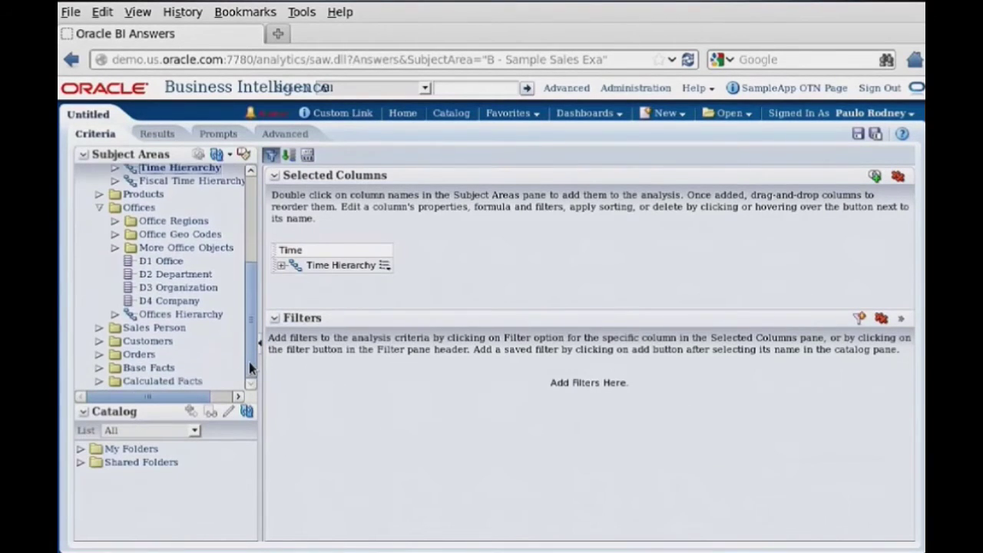
{"action": "double_click", "coordinate": [180, 301]}
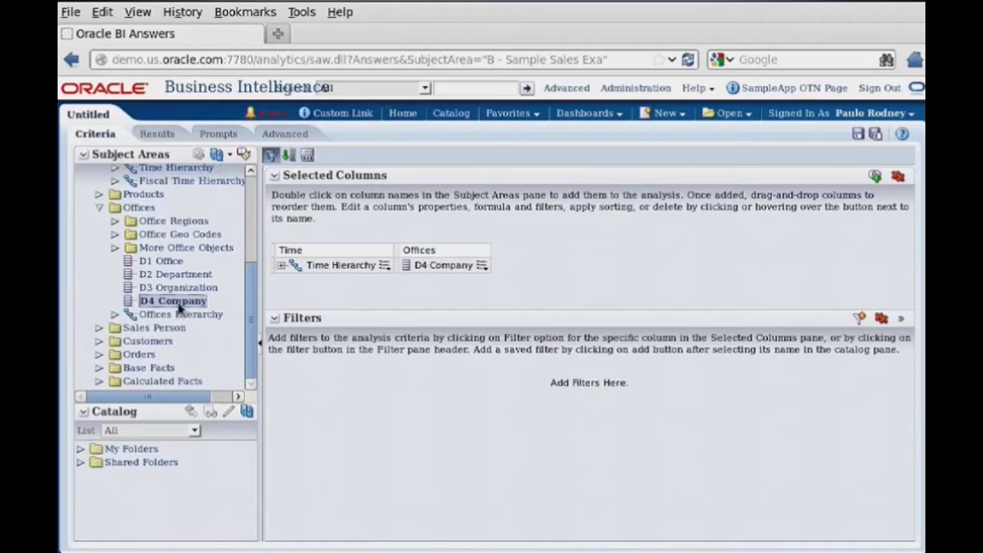
Add the 1- Revenue, 2- Billed Quantity and 4- Paid Amount measures, then view the results.
{"action": "left_click", "coordinate": [99, 368]}
{"action": "scroll", "coordinate": [230, 322], "scroll_direction": "down", "scroll_amount": 3}
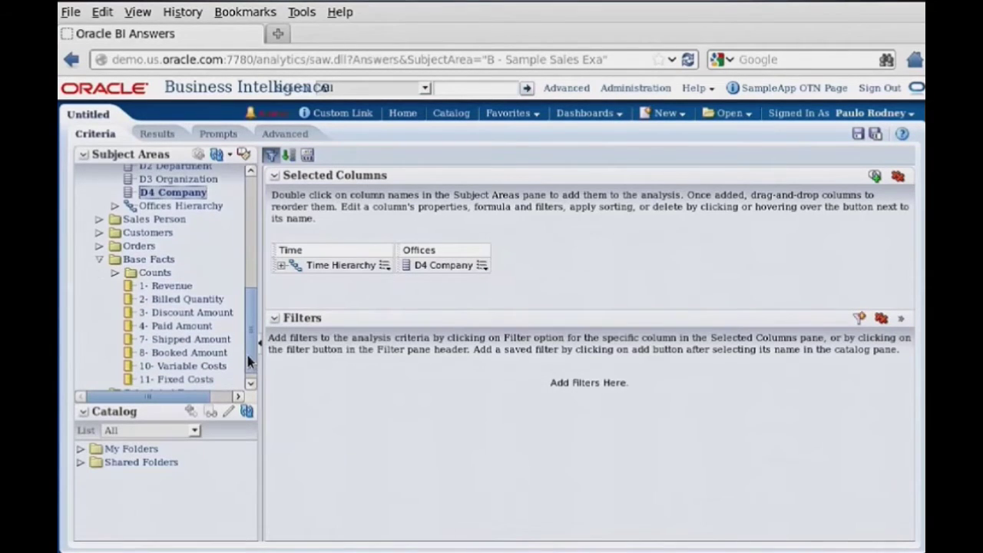
{"action": "left_click", "coordinate": [176, 289]}
{"action": "double_click", "coordinate": [176, 291]}
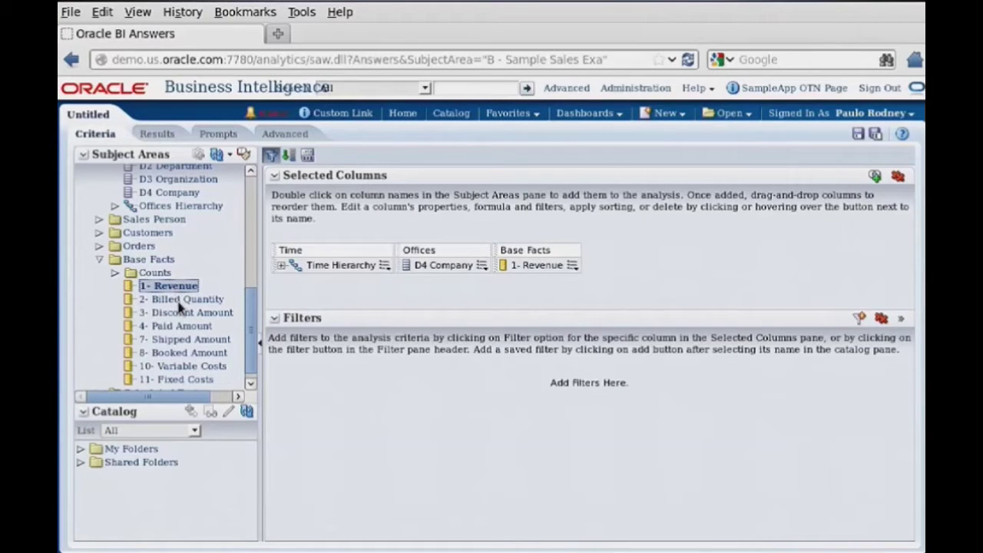
{"action": "double_click", "coordinate": [179, 301]}
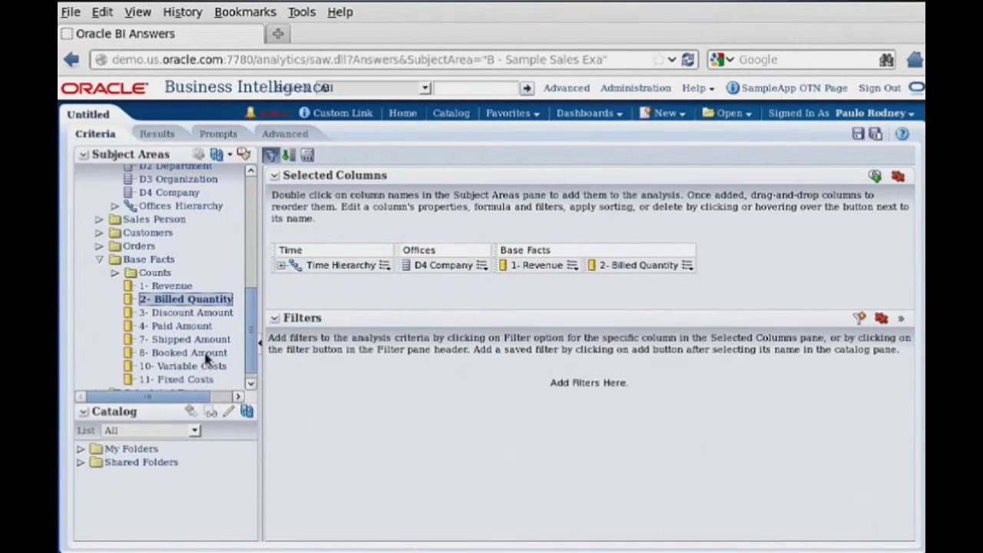
{"action": "double_click", "coordinate": [181, 326]}
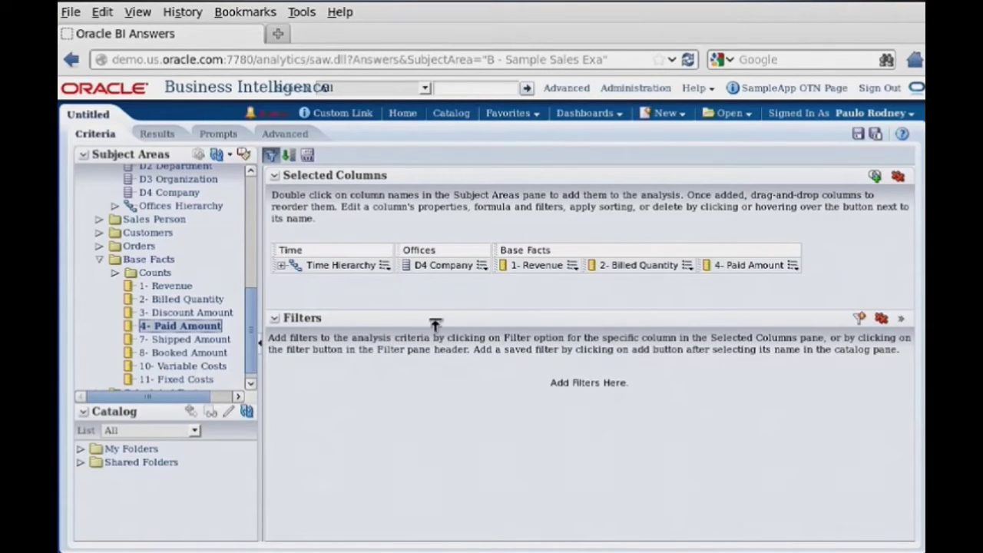
{"action": "left_click", "coordinate": [157, 135]}
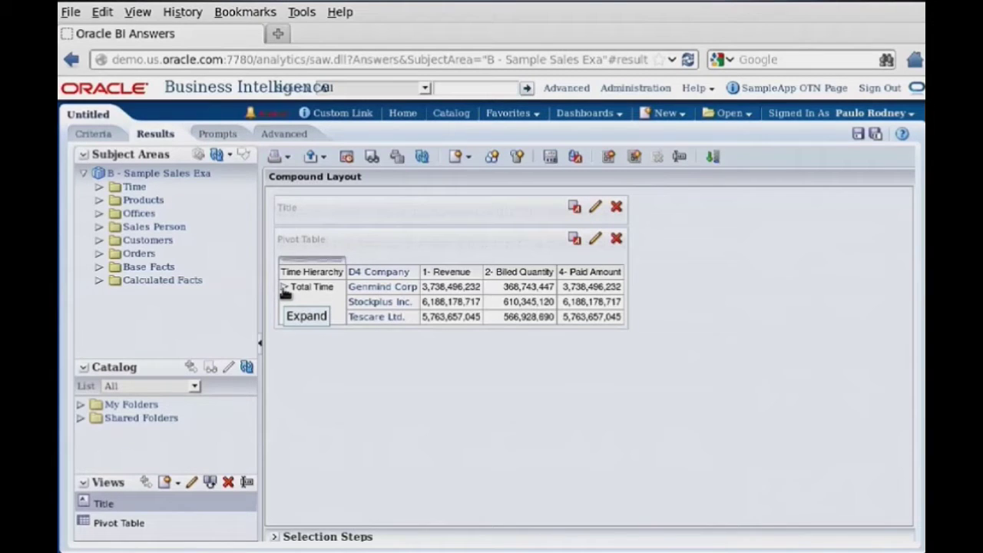
Save the analysis as 'Revenue by Company' in /My Folders/OBIEE_Class.
{"action": "left_click", "coordinate": [874, 136]}
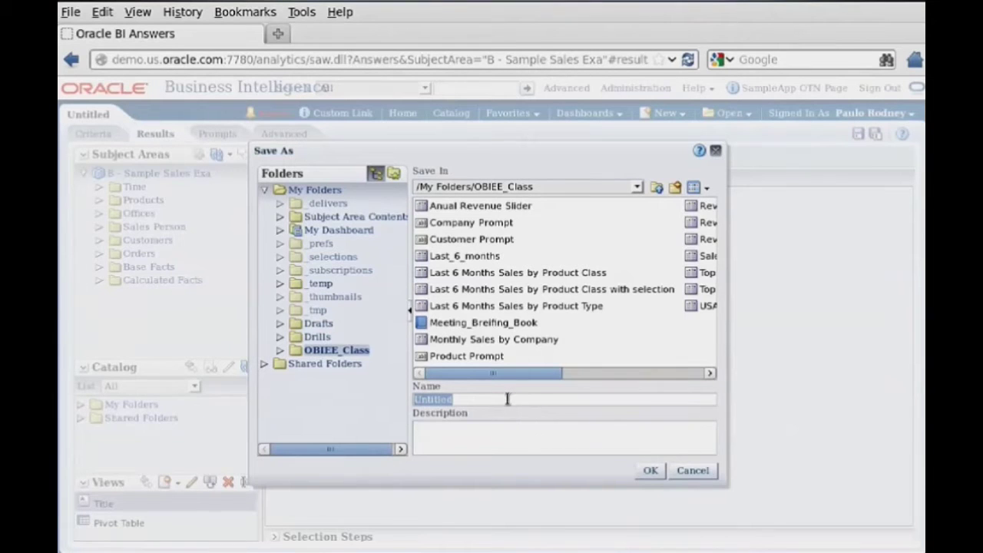
{"action": "type", "text": "Revenue by Company"}
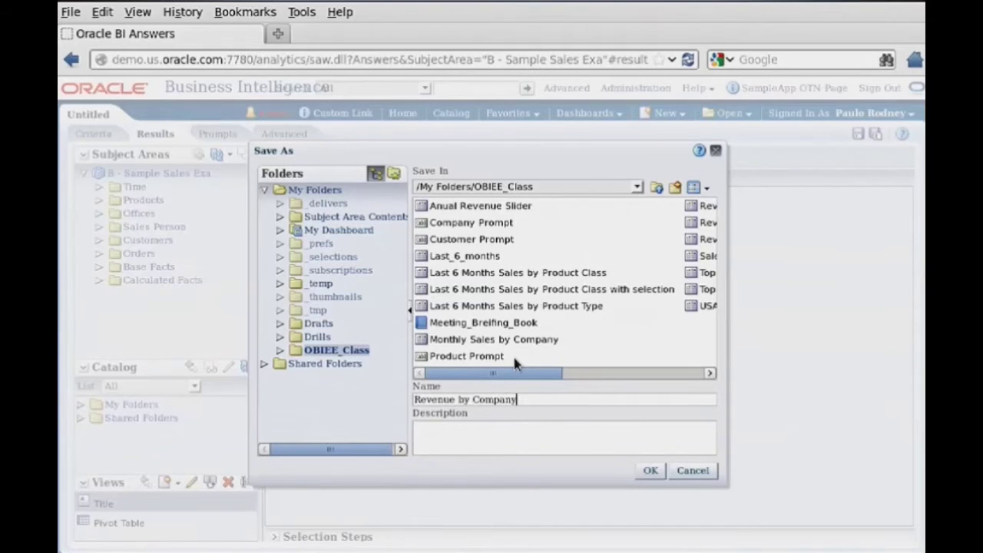
{"action": "left_click", "coordinate": [650, 470]}
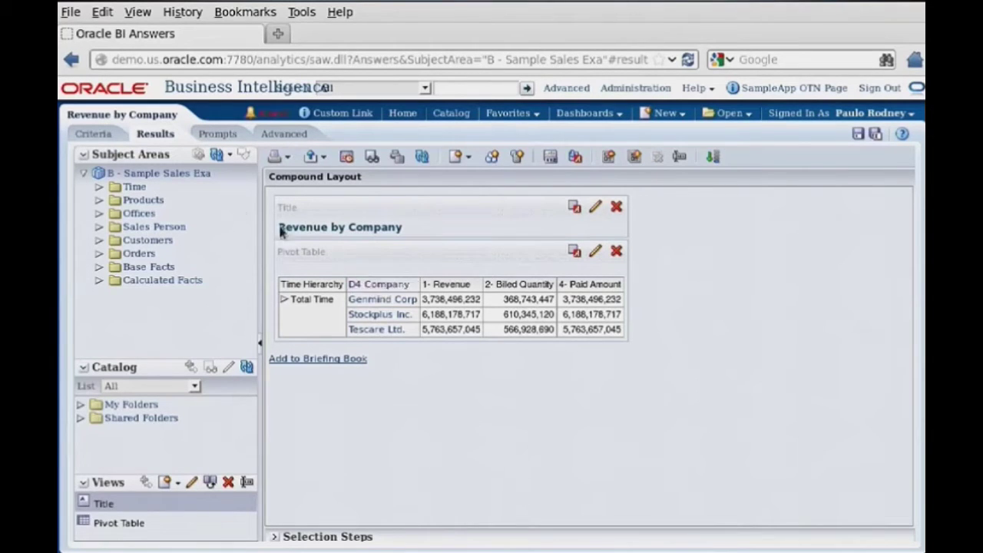
Set the D4 Company column heading's primary interaction to Action Links.
{"action": "left_click", "coordinate": [99, 136]}
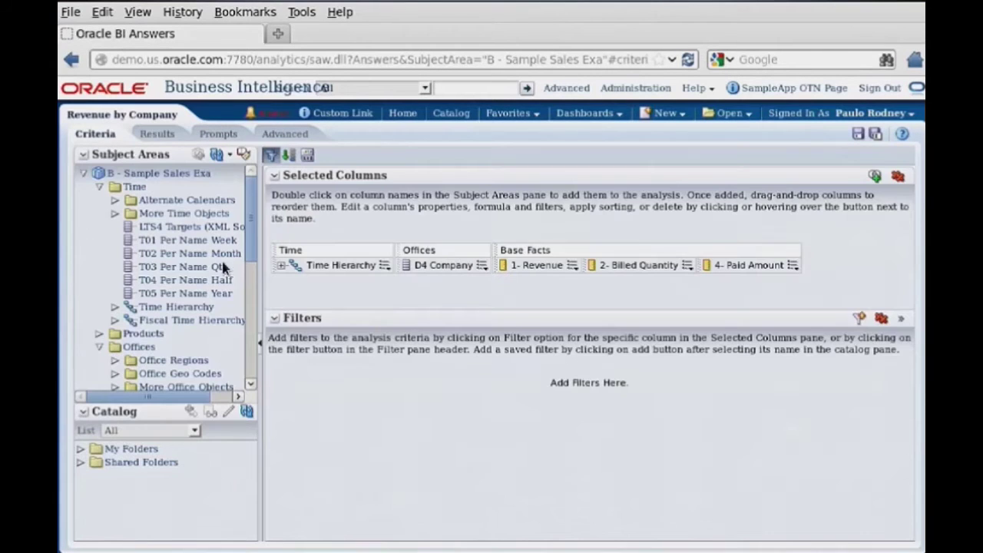
{"action": "left_click", "coordinate": [480, 268]}
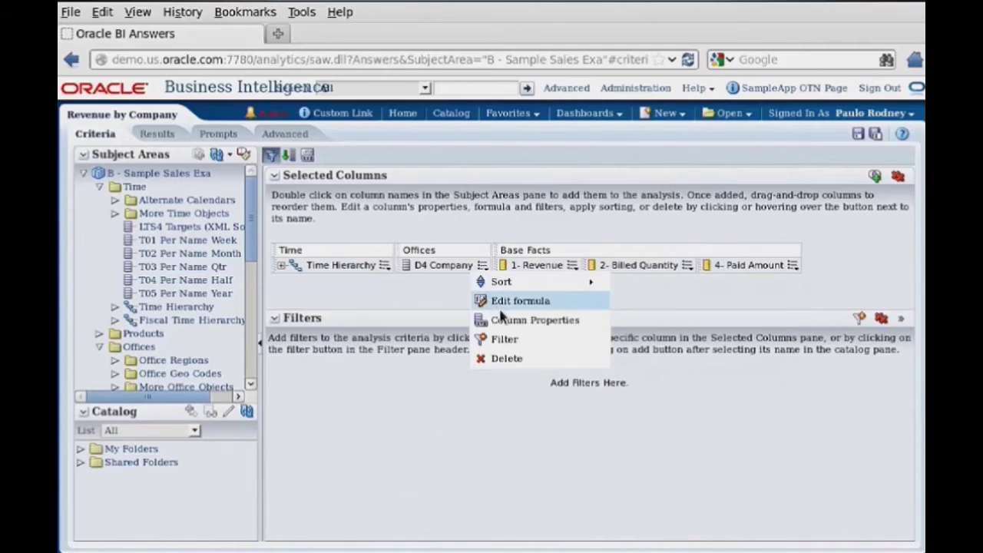
{"action": "left_click", "coordinate": [482, 270]}
{"action": "left_click", "coordinate": [483, 270]}
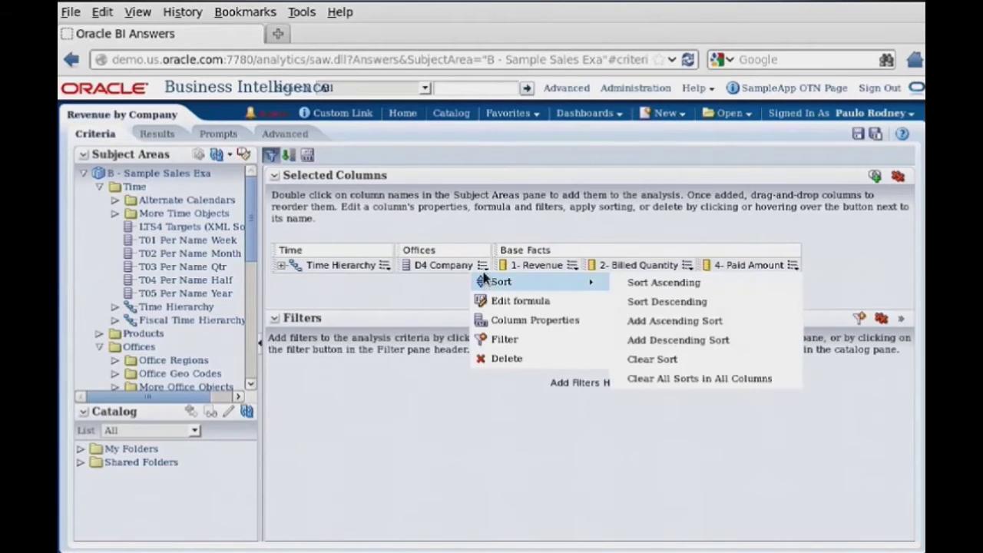
{"action": "left_click", "coordinate": [511, 323]}
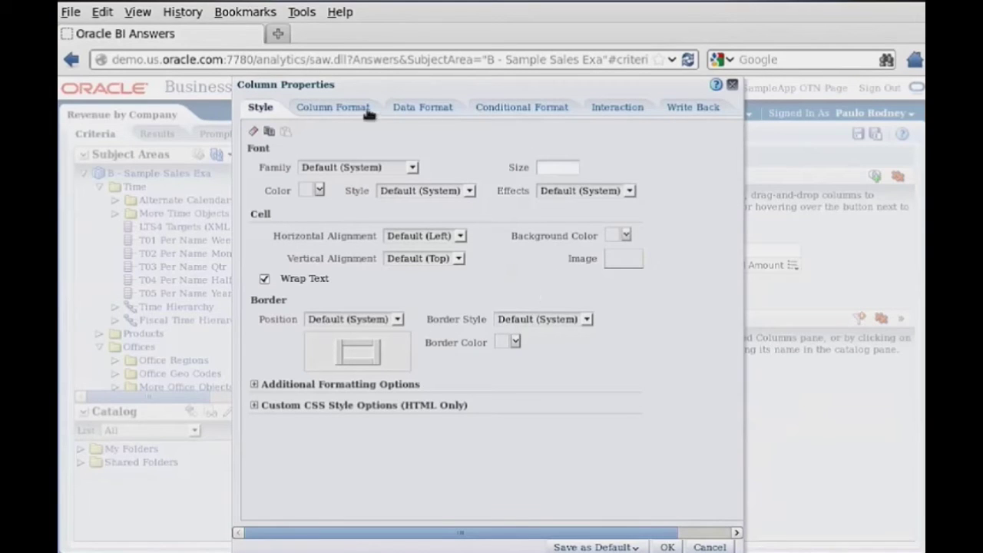
{"action": "left_click", "coordinate": [619, 108]}
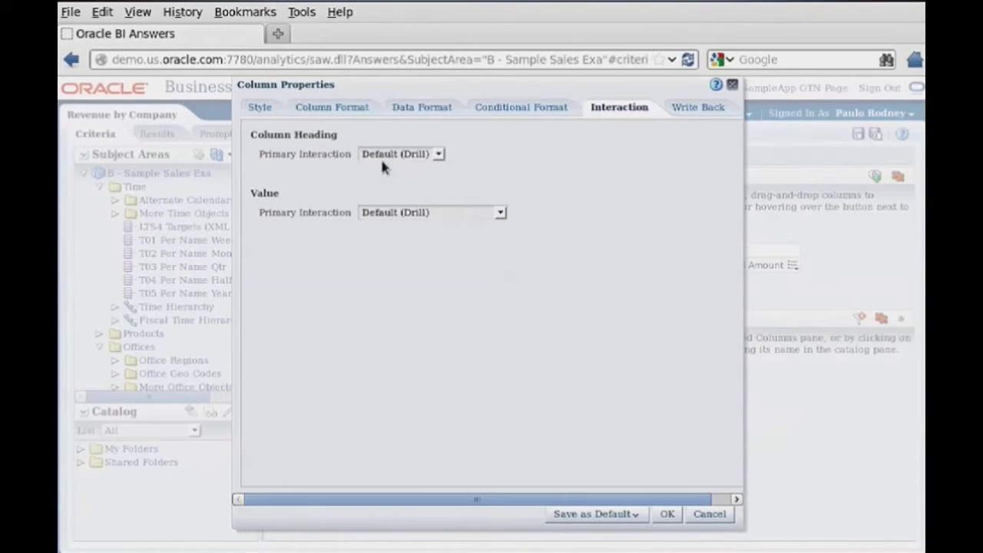
{"action": "left_click", "coordinate": [439, 156]}
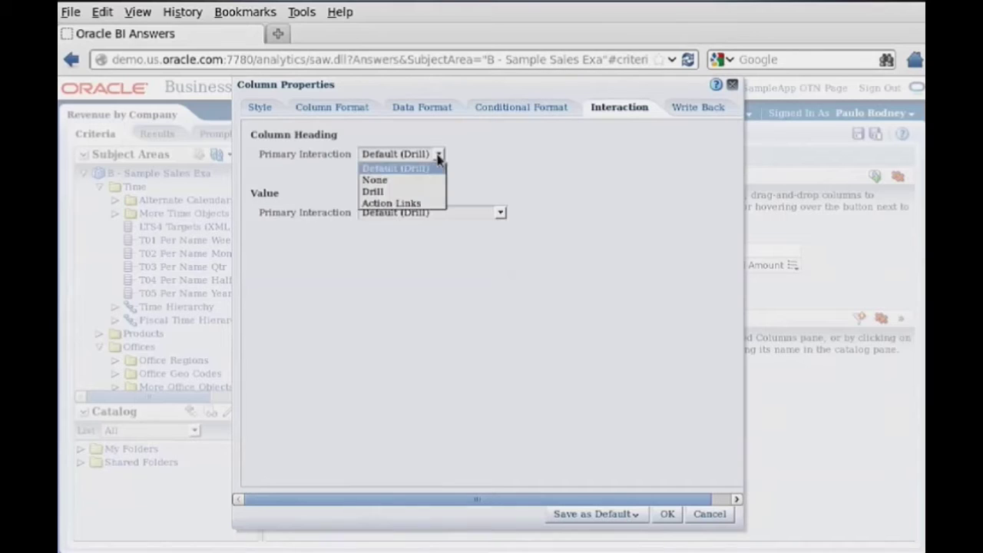
{"action": "left_click", "coordinate": [417, 205]}
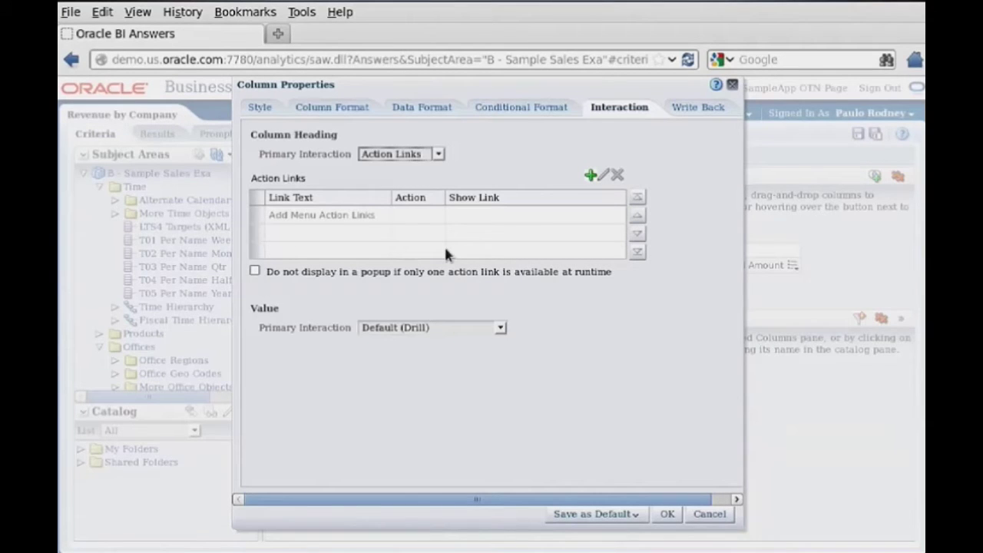
Add a 'Drill to Detail Report' action link using a Navigate to BI Content action.
{"action": "left_click", "coordinate": [590, 178]}
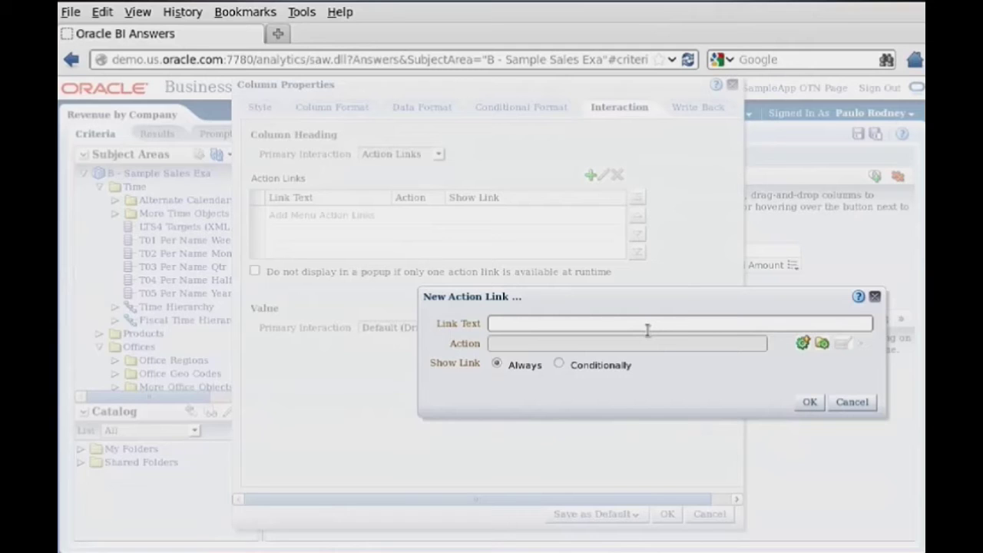
{"action": "left_click", "coordinate": [534, 326]}
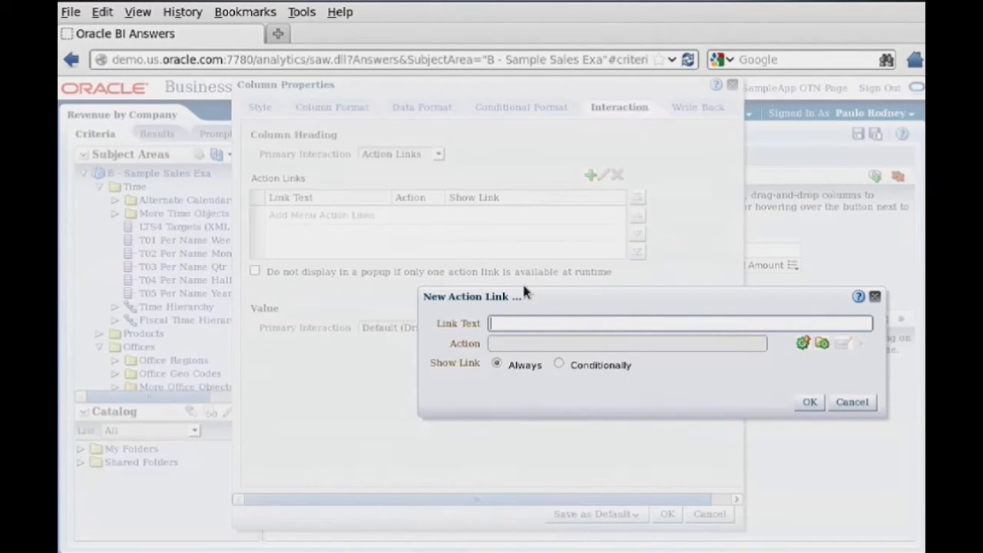
{"action": "type", "text": "Drill to Detail Report"}
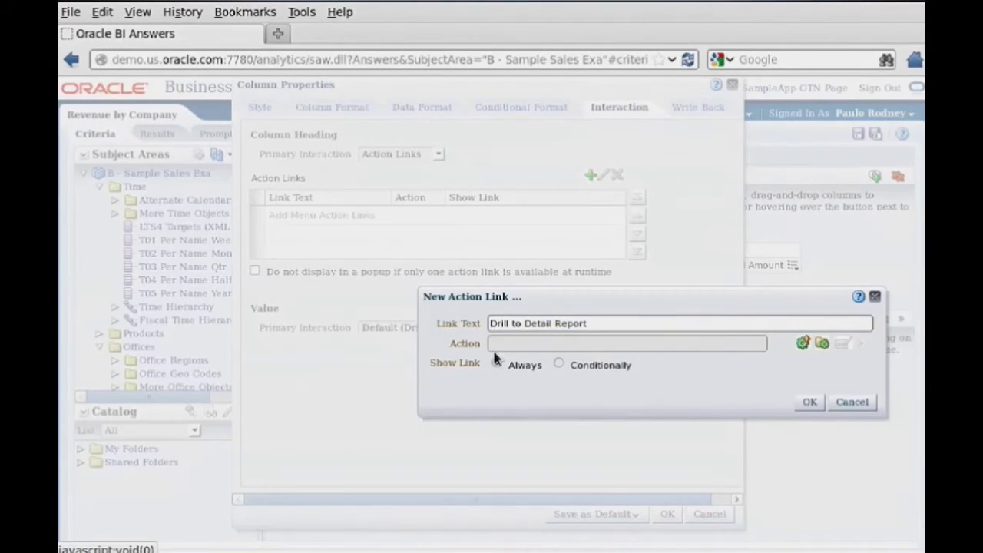
{"action": "left_click", "coordinate": [801, 344]}
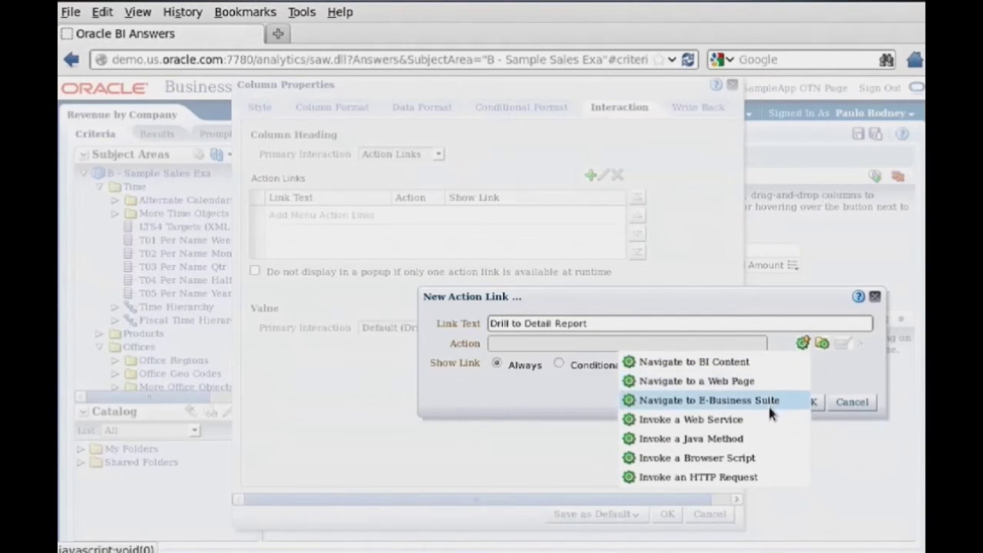
{"action": "left_click", "coordinate": [747, 367]}
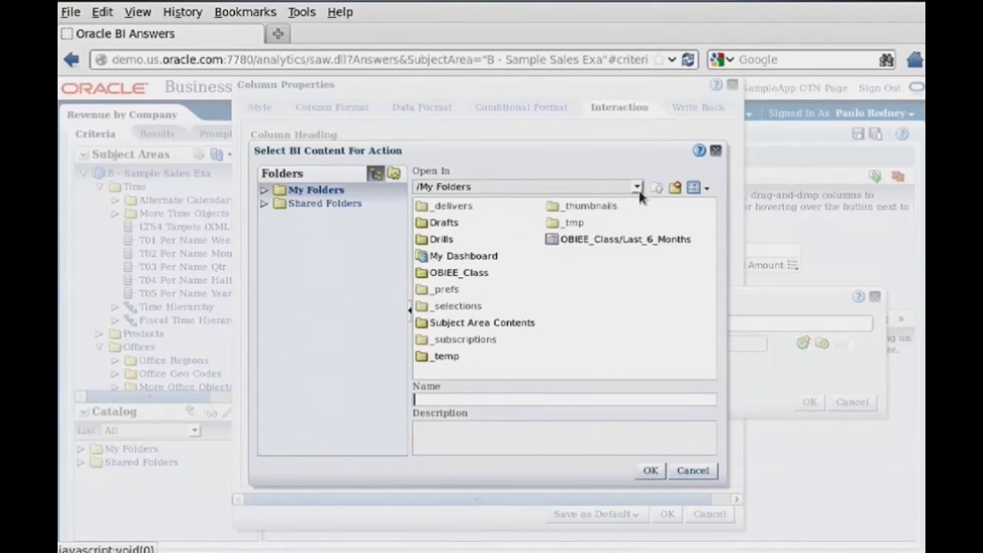
Point the link at Revenue Graph with Zoom in OBIEE_Class and confirm all dialogs.
{"action": "double_click", "coordinate": [446, 276]}
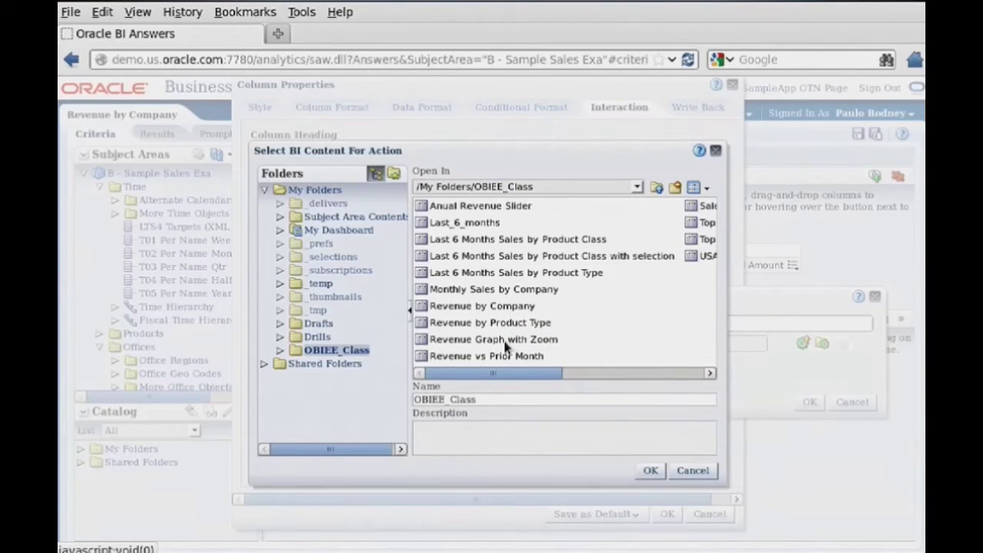
{"action": "left_click", "coordinate": [530, 340]}
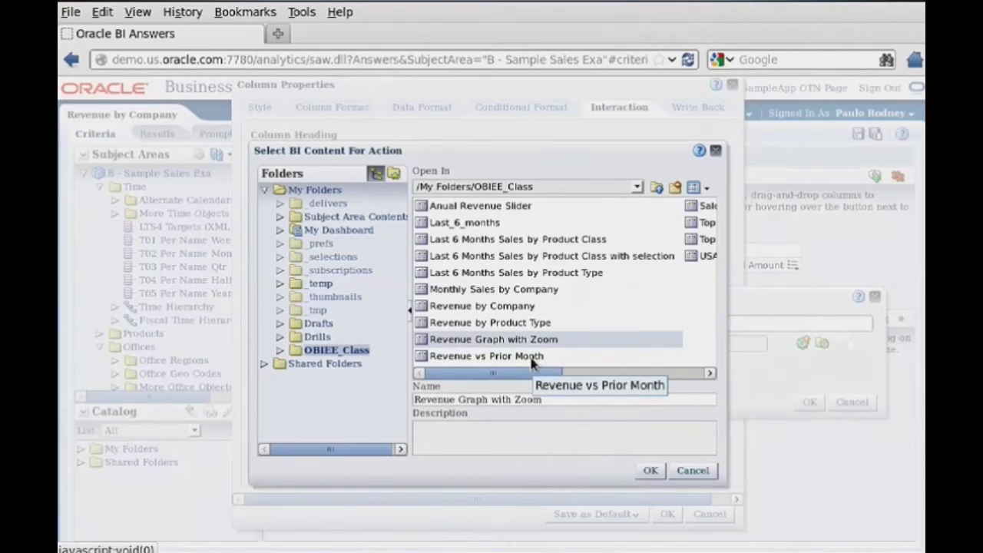
{"action": "left_click", "coordinate": [648, 473]}
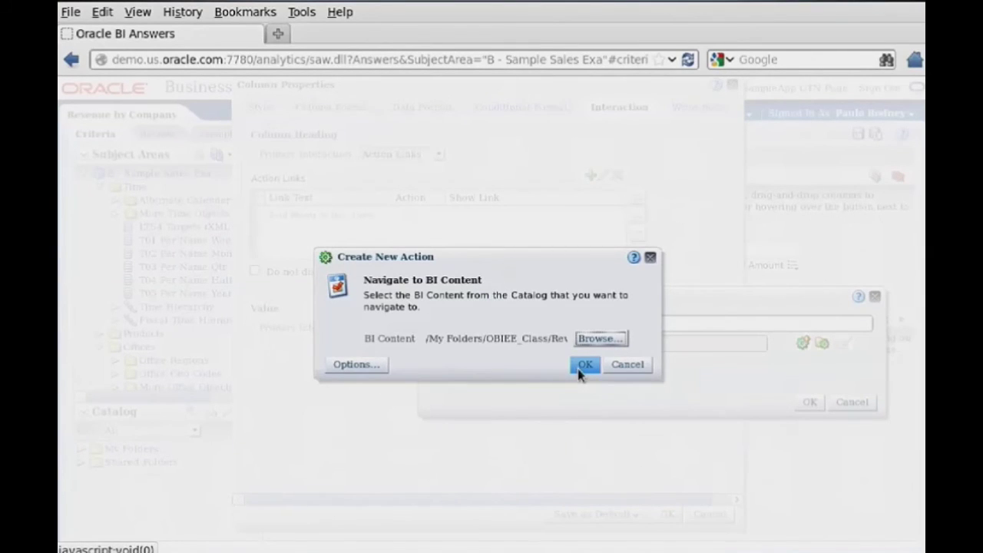
{"action": "left_click", "coordinate": [584, 364]}
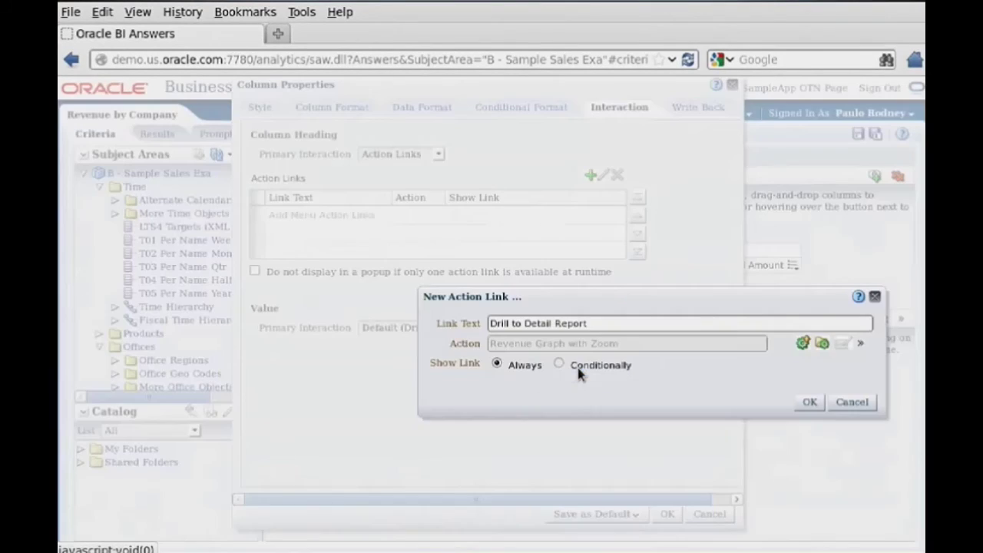
{"action": "left_click", "coordinate": [809, 402]}
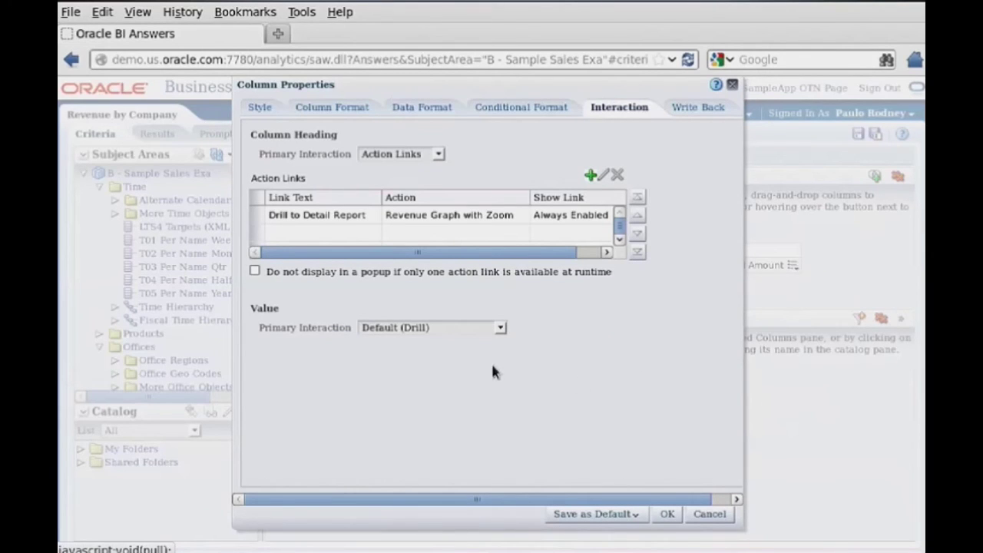
{"action": "left_click", "coordinate": [667, 514]}
{"action": "left_click", "coordinate": [667, 515]}
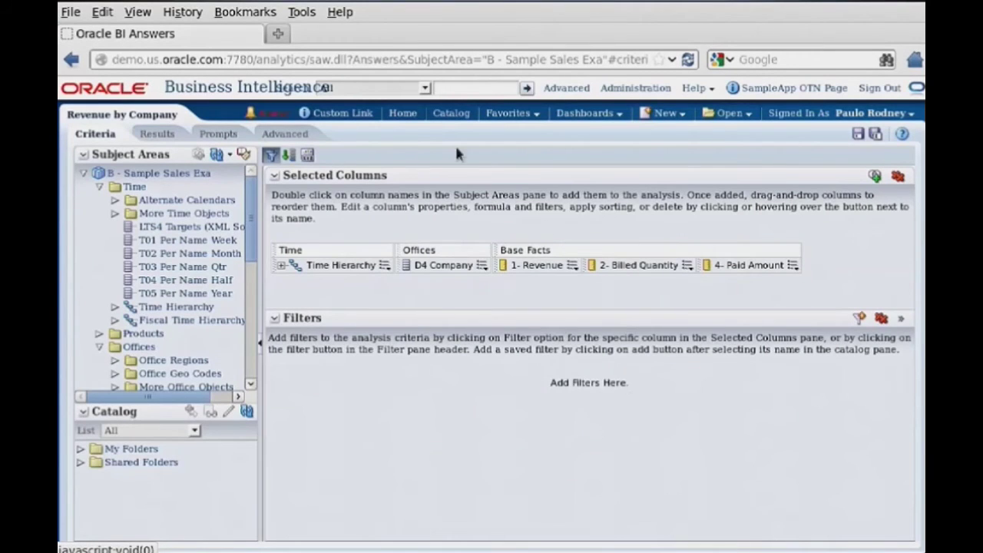
Follow Genmind Corp's Drill to Detail Report link to the revenue graph, then go back.
{"action": "left_click", "coordinate": [157, 135]}
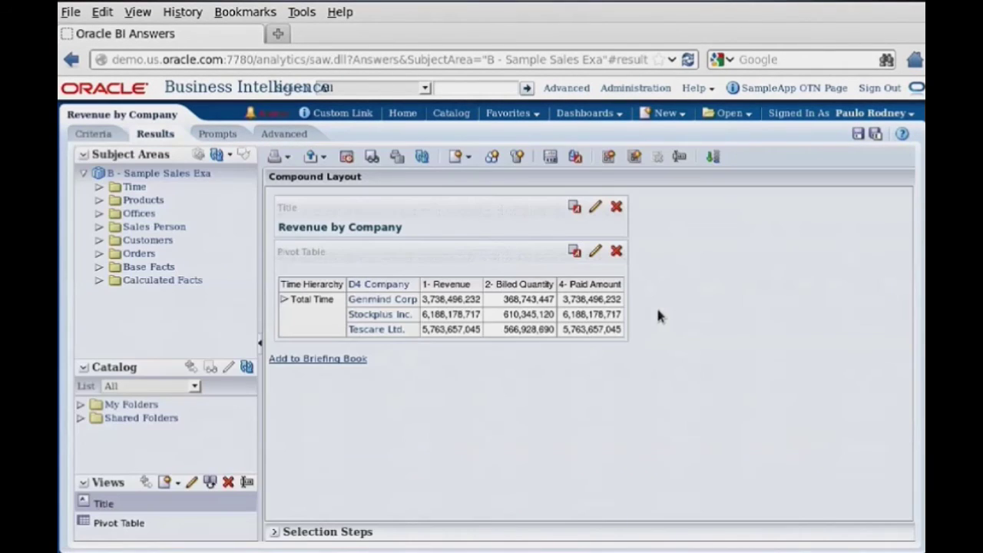
{"action": "mouse_move", "coordinate": [388, 283]}
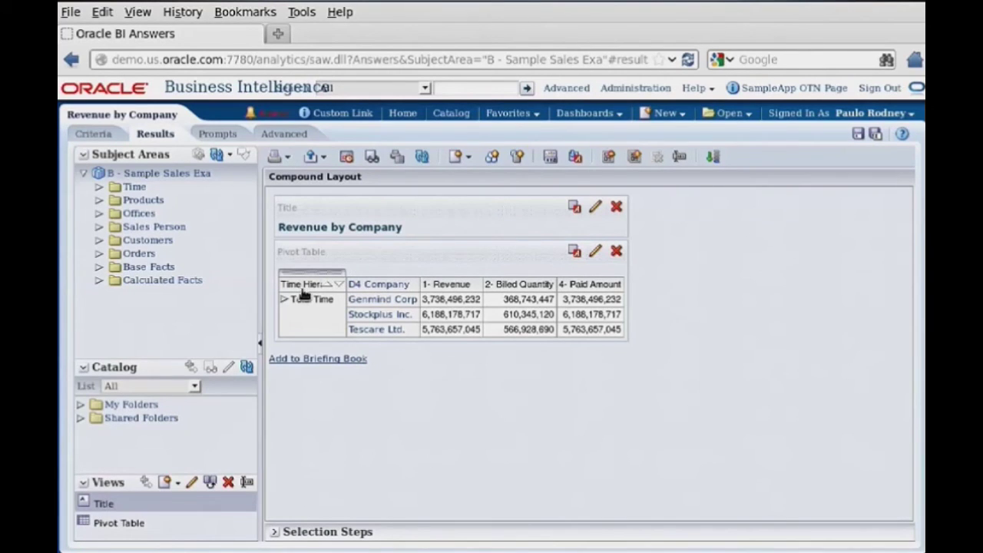
{"action": "left_click", "coordinate": [378, 295]}
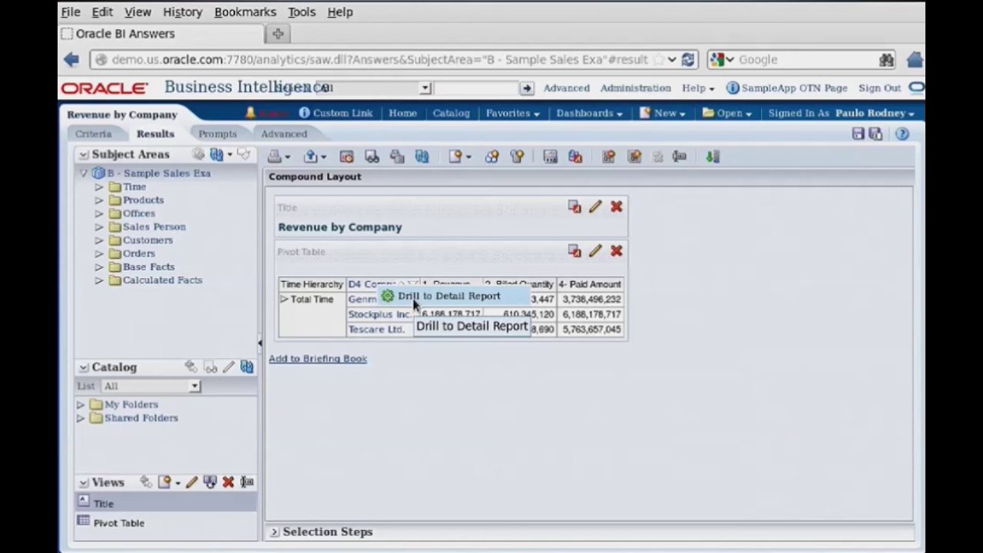
{"action": "left_click", "coordinate": [416, 299]}
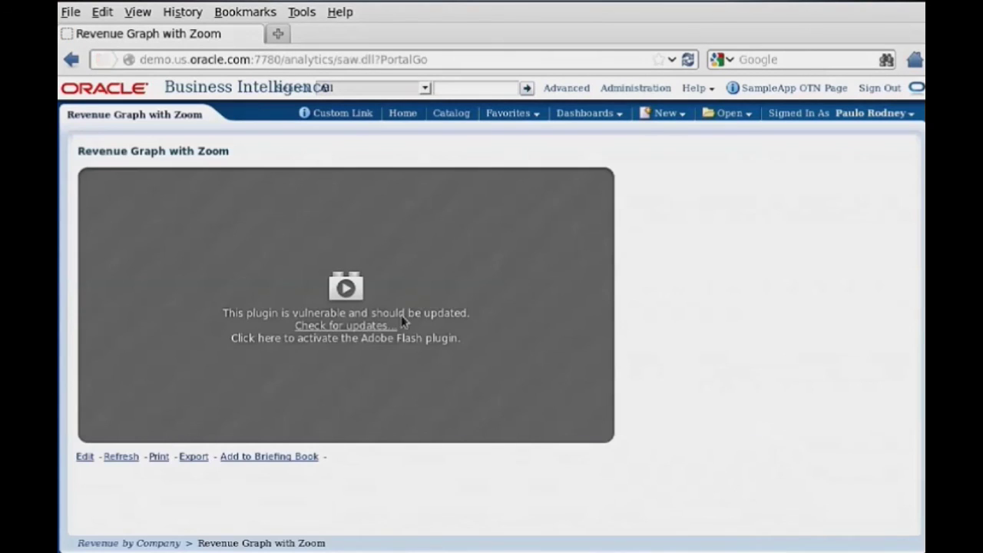
{"action": "left_click", "coordinate": [394, 341]}
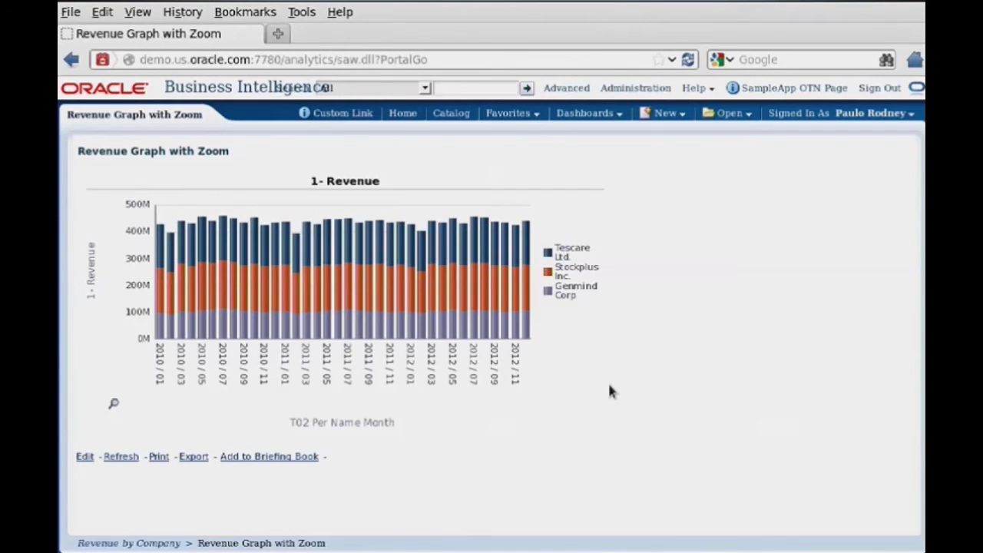
{"action": "left_click", "coordinate": [71, 60]}
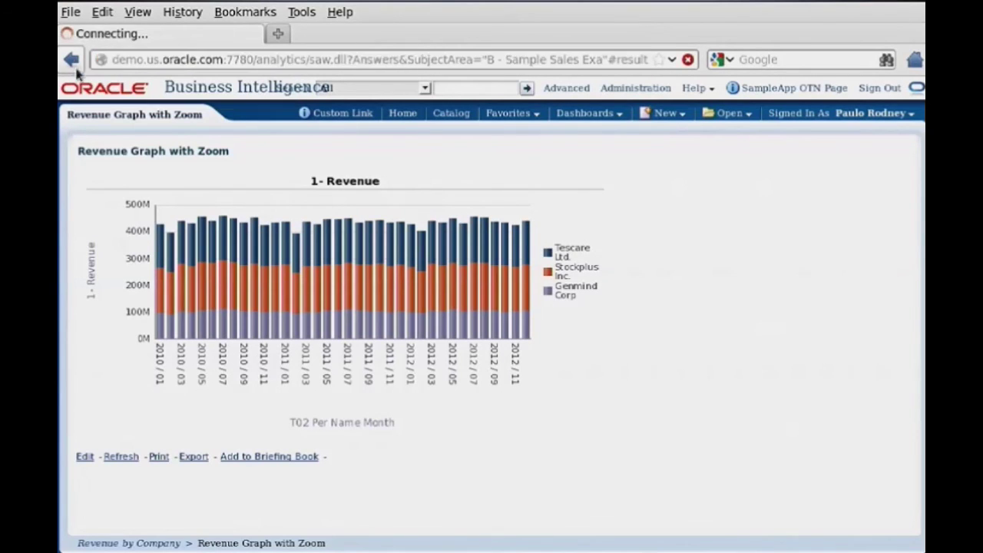